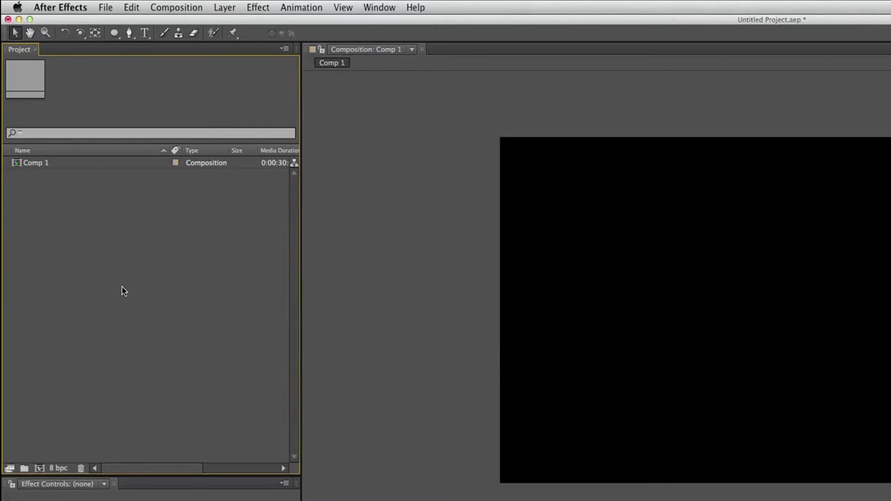
# Look through the File and Composition menus and select Comp 1, changing nothing
pyautogui.click(104, 8)
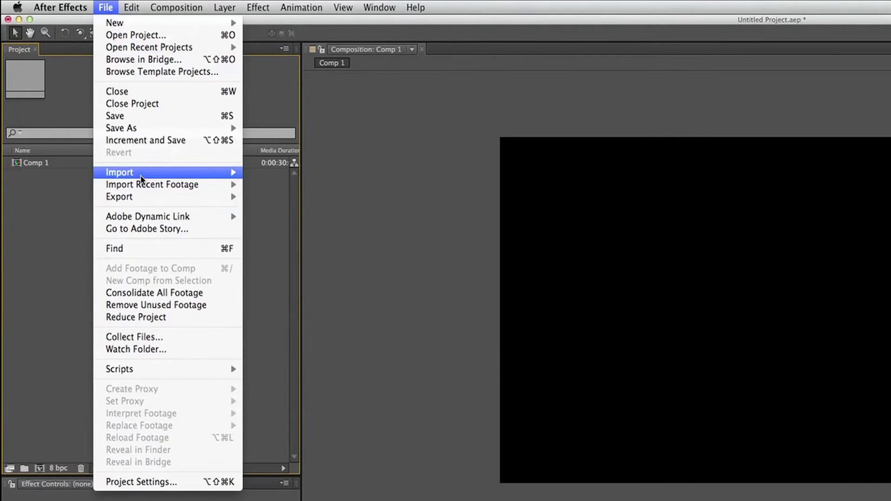
pyautogui.moveTo(142, 179)
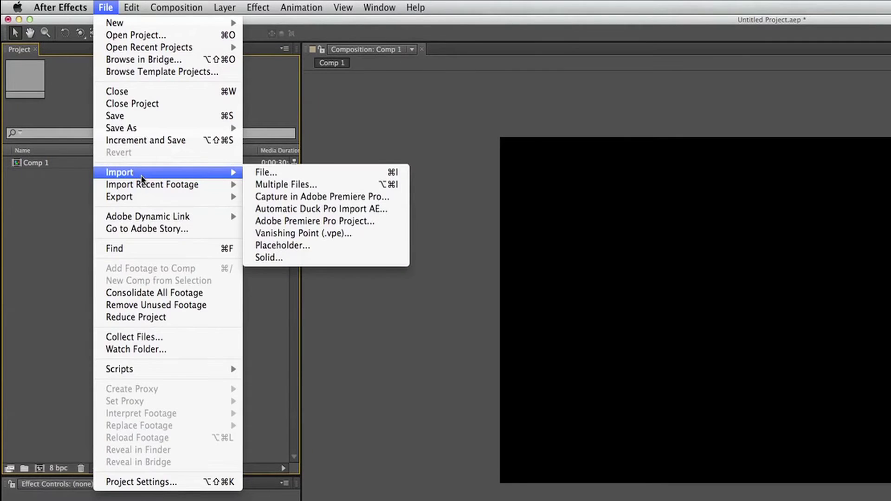
pyautogui.click(288, 176)
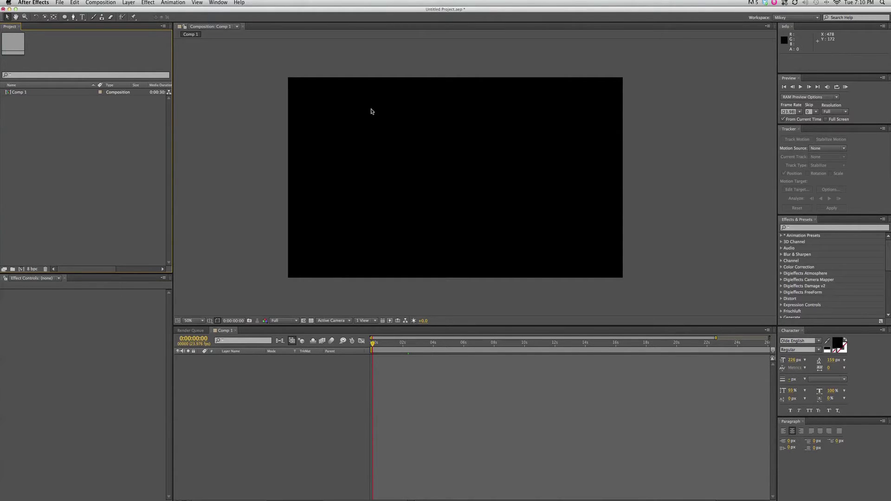
pyautogui.click(28, 94)
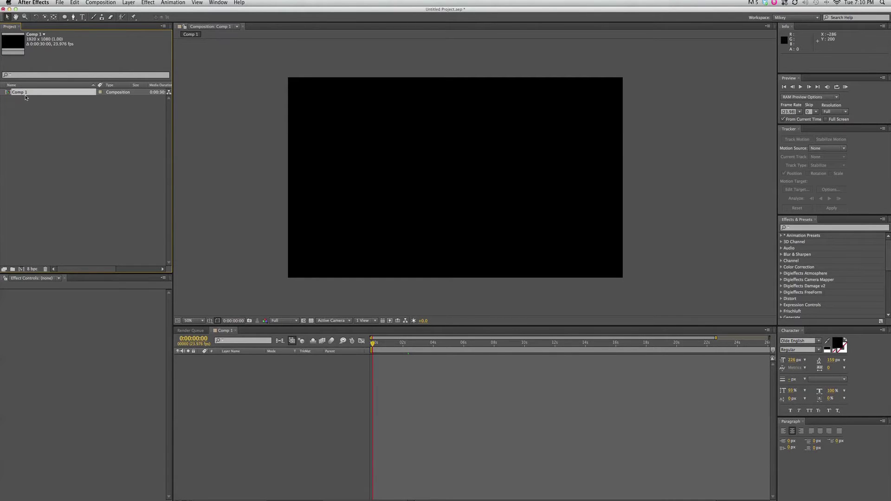
pyautogui.click(100, 3)
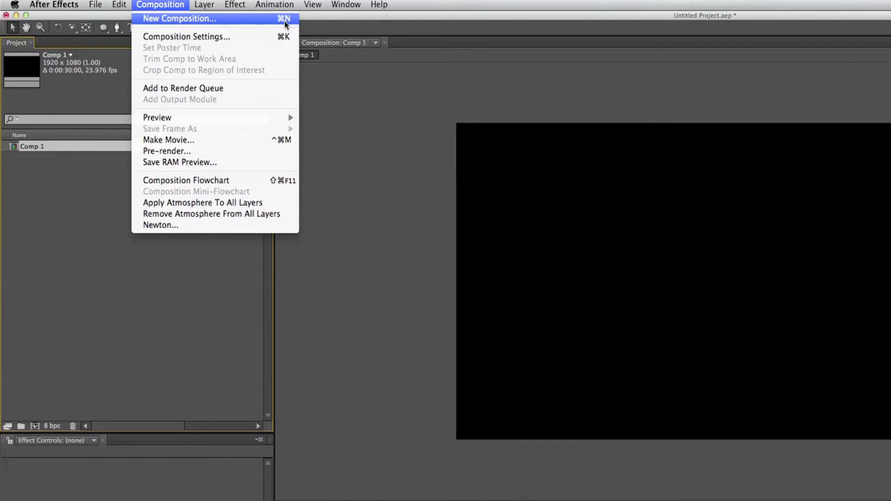
pyautogui.click(41, 212)
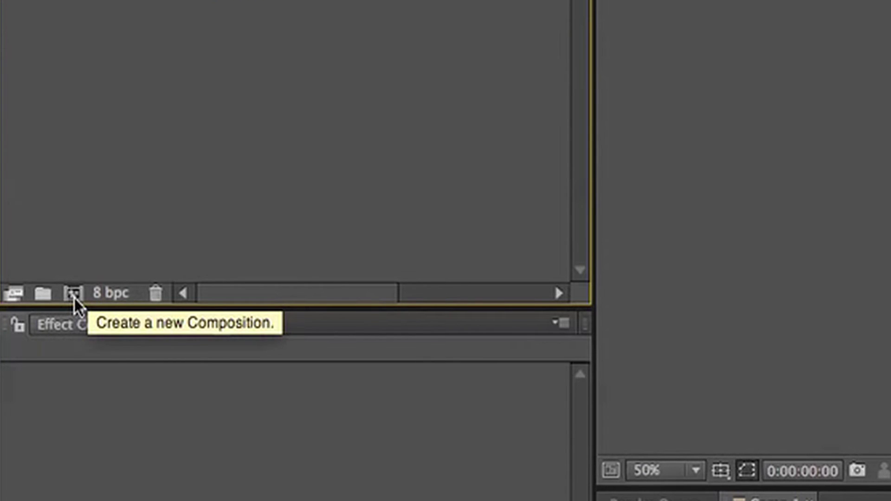
# Create a composition named 'new comp' with a duration of 0:01:00:00
pyautogui.click(74, 296)
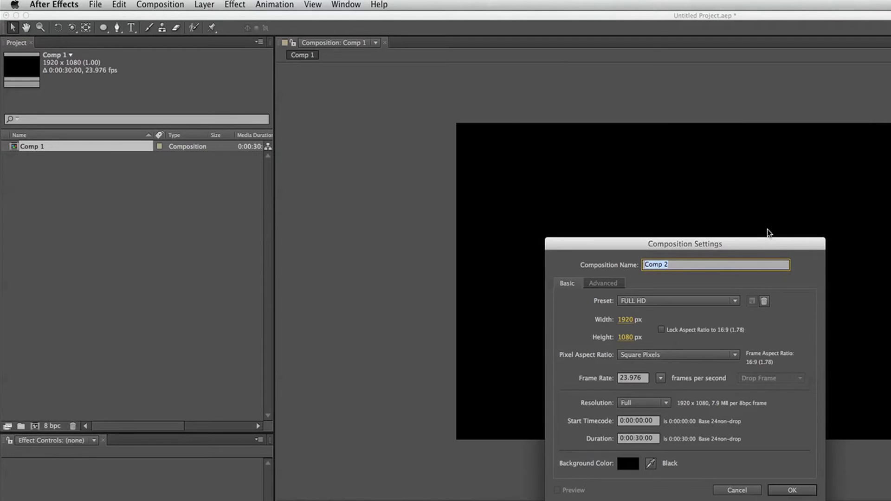
pyautogui.moveTo(750, 243); pyautogui.dragTo(558, 156)
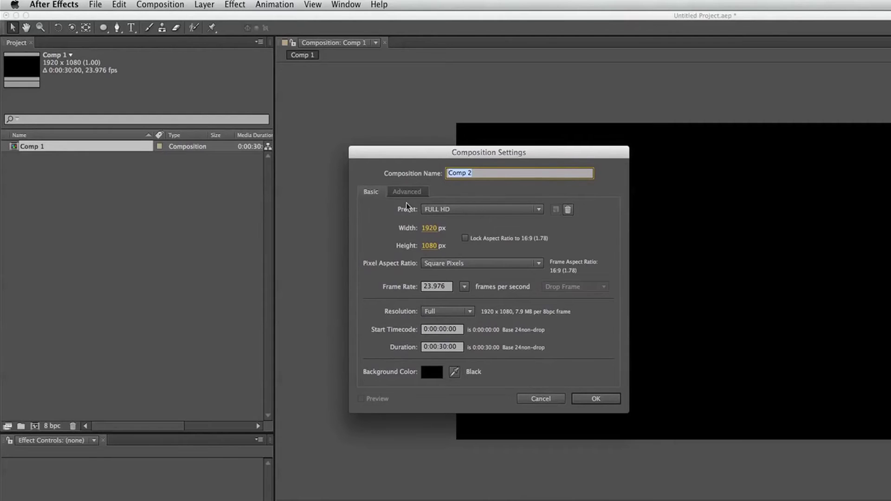
pyautogui.write('new c')
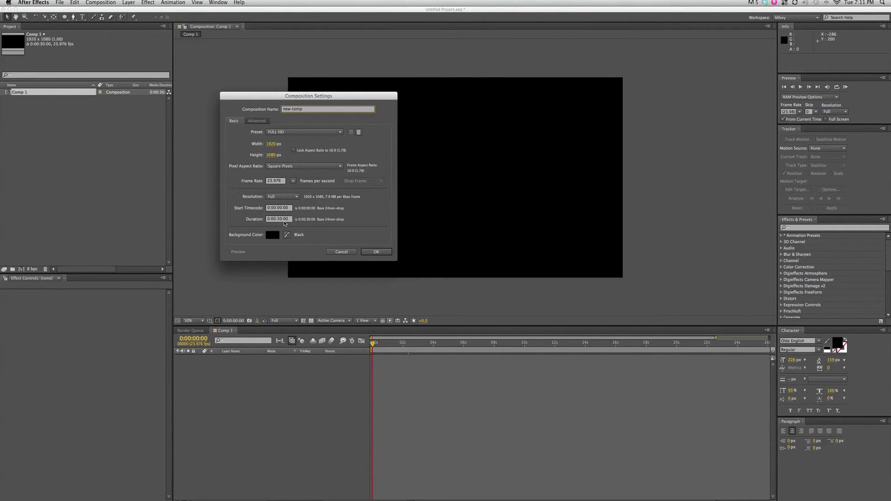
pyautogui.click(280, 219)
pyautogui.doubleClick(279, 219)
pyautogui.write('00')
pyautogui.click(381, 252)
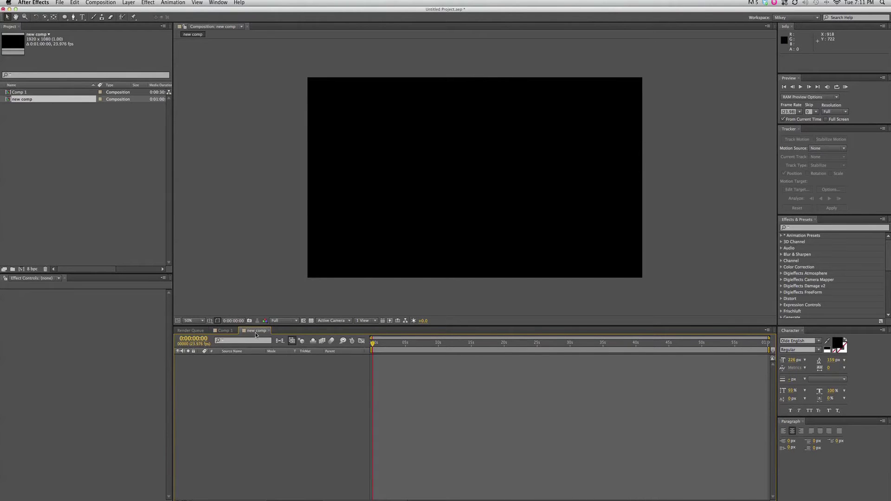
# View the Comp 1 and Render Queue tabs, then return to the new comp timeline
pyautogui.click(223, 331)
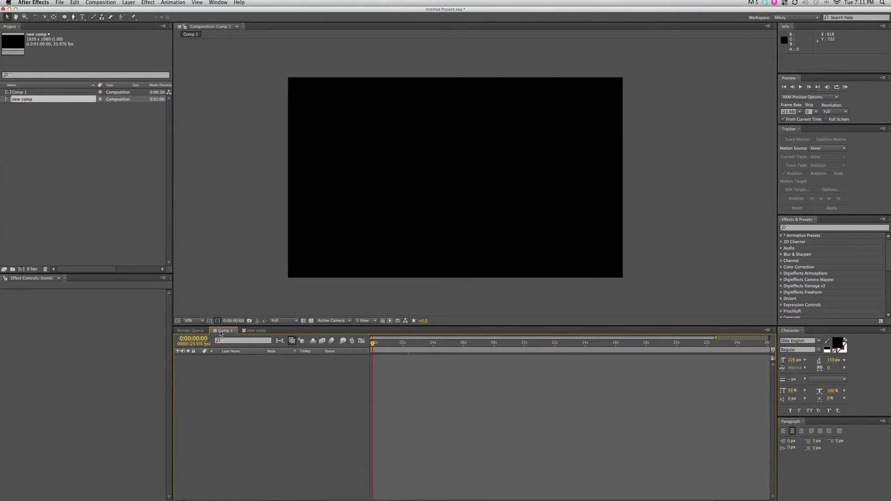
pyautogui.click(190, 331)
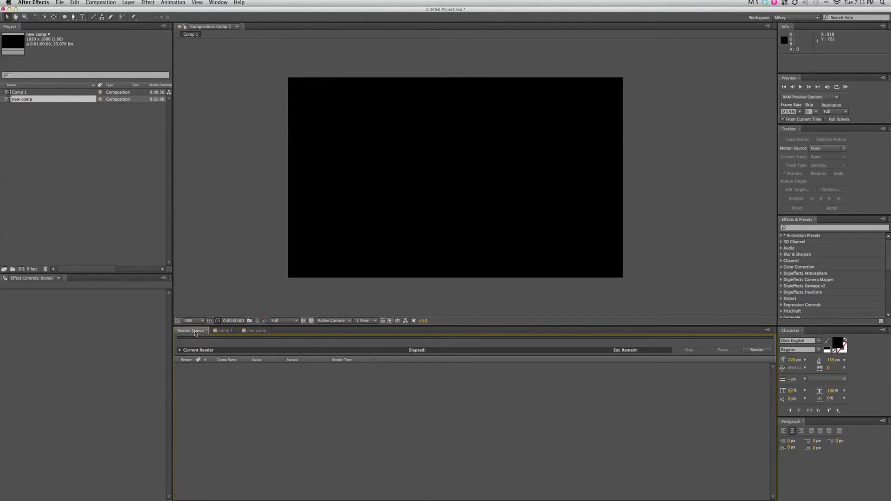
pyautogui.click(256, 331)
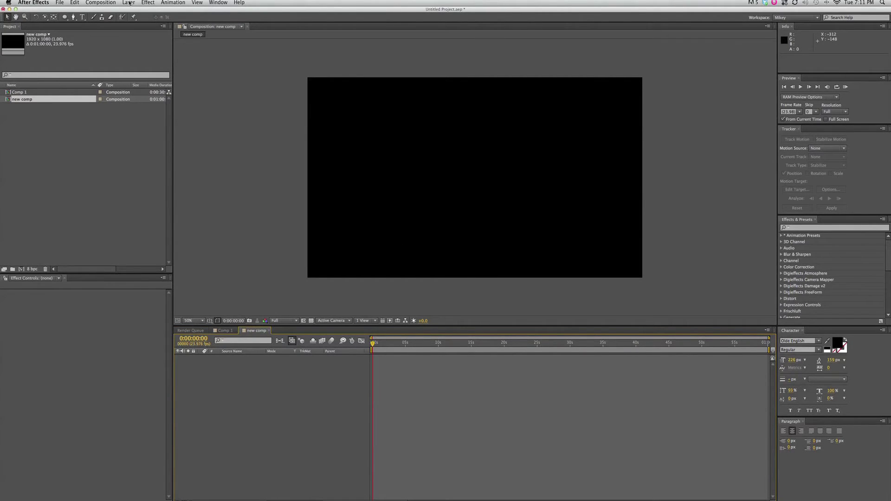
# Add a red solid layer to new comp via Layer > New > Solid
pyautogui.click(129, 3)
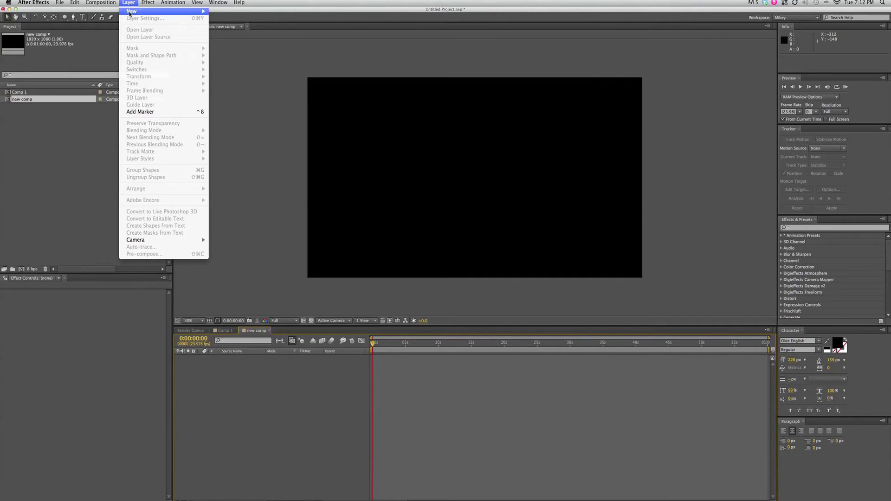
pyautogui.moveTo(130, 13)
pyautogui.click(243, 21)
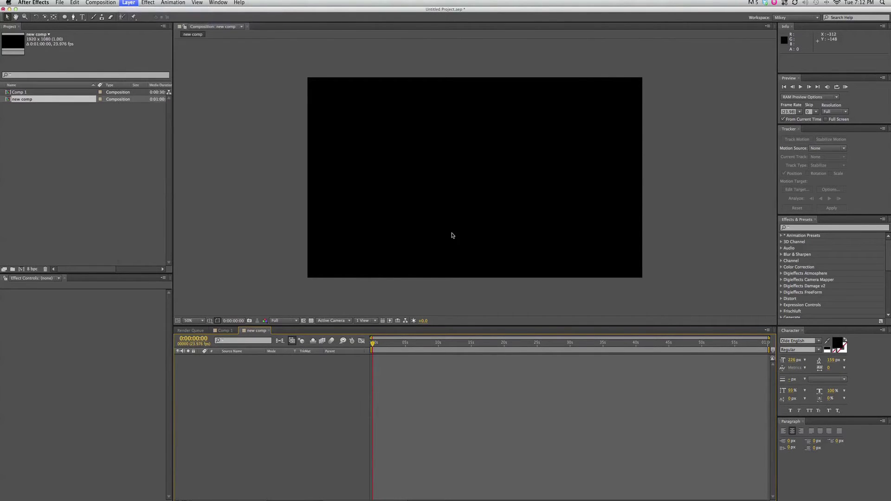
pyautogui.click(264, 304)
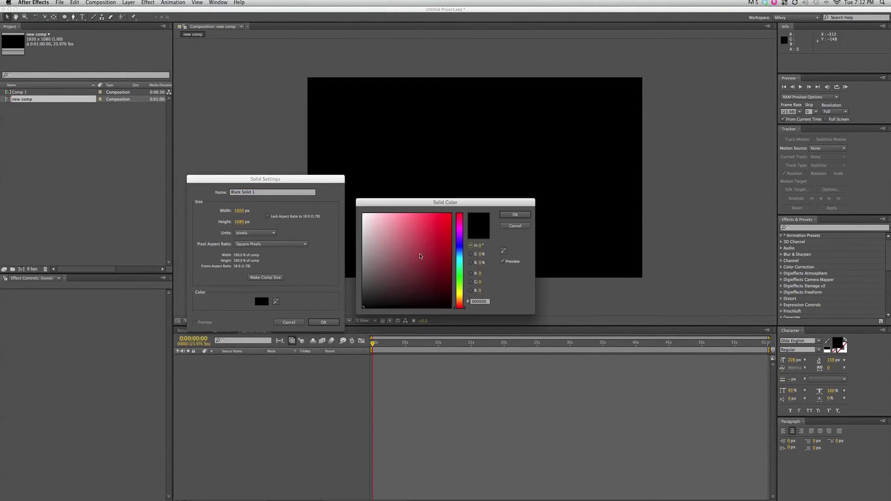
pyautogui.click(453, 215)
pyautogui.click(511, 214)
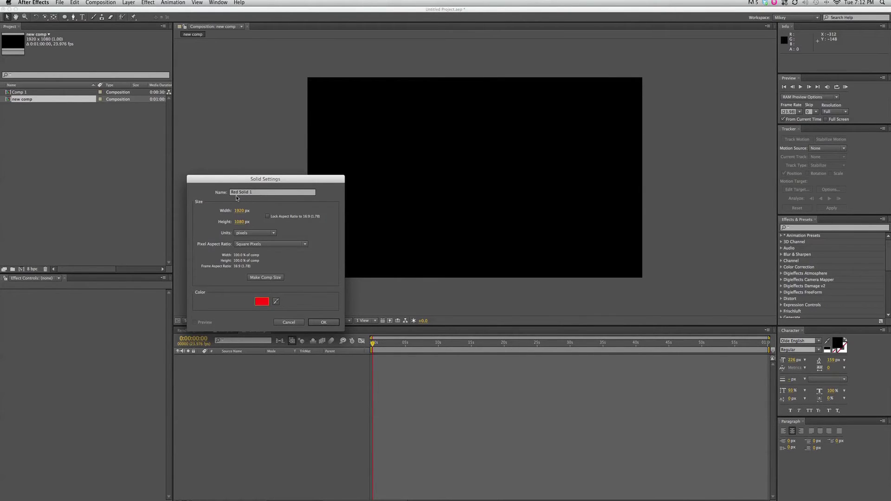
pyautogui.click(323, 322)
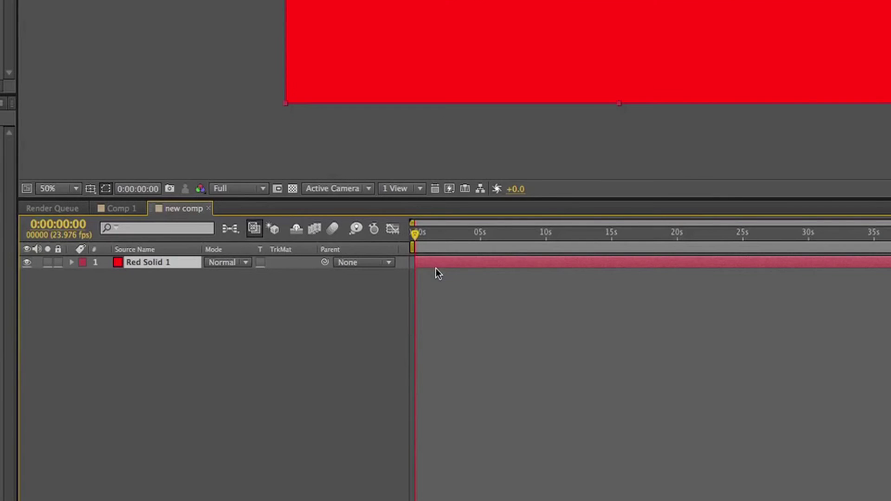
# Expand Red Solid 1's Transform properties and scrub the playhead through the comp
pyautogui.click(72, 263)
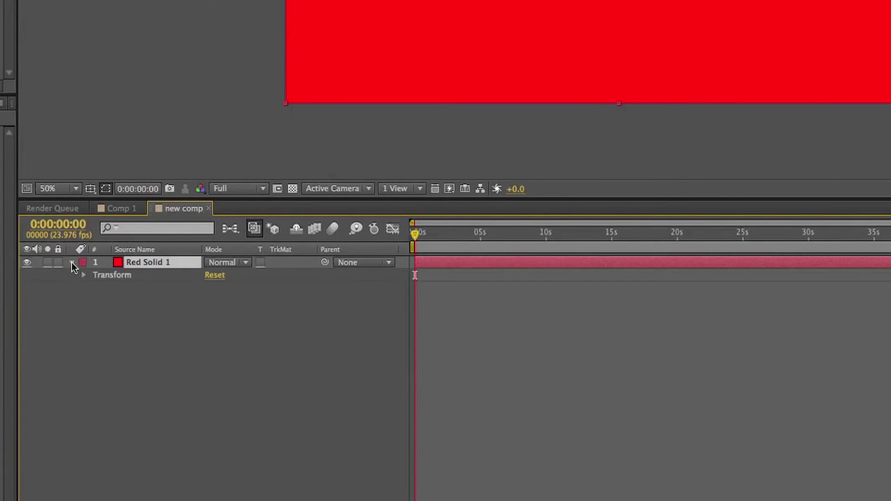
pyautogui.click(82, 276)
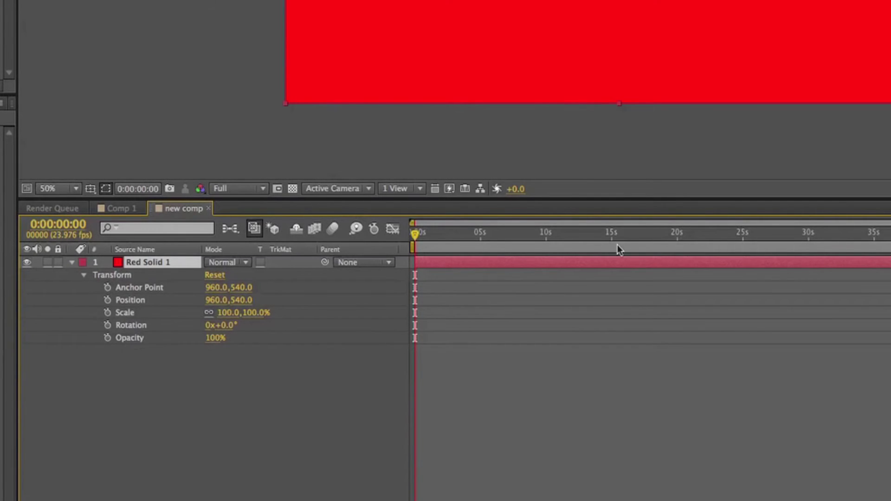
pyautogui.moveTo(476, 238); pyautogui.dragTo(376, 235)
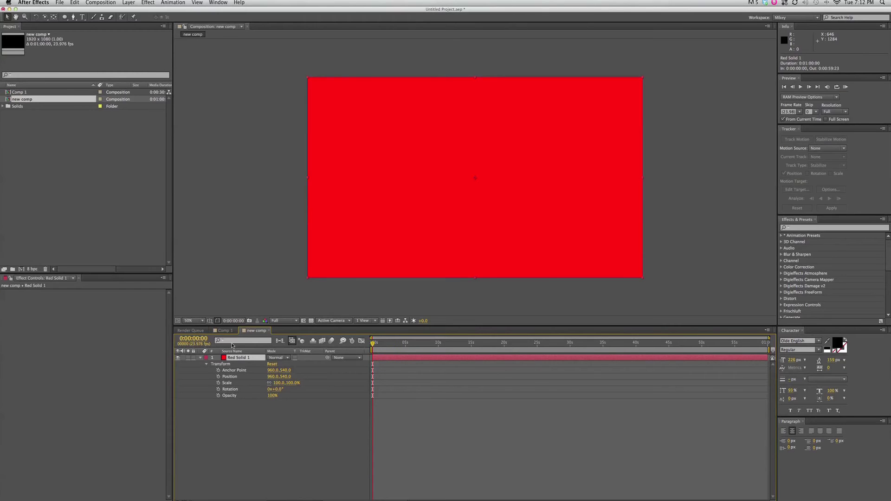
# Undo the Tritone effect and apply Blur & Sharpen > Fast Blur to the TEXT layer
pyautogui.click(201, 358)
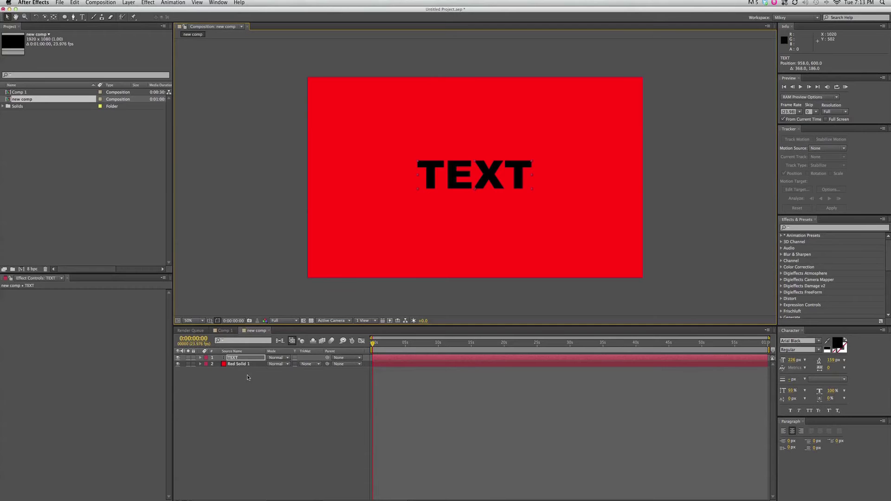
pyautogui.press('super+z')
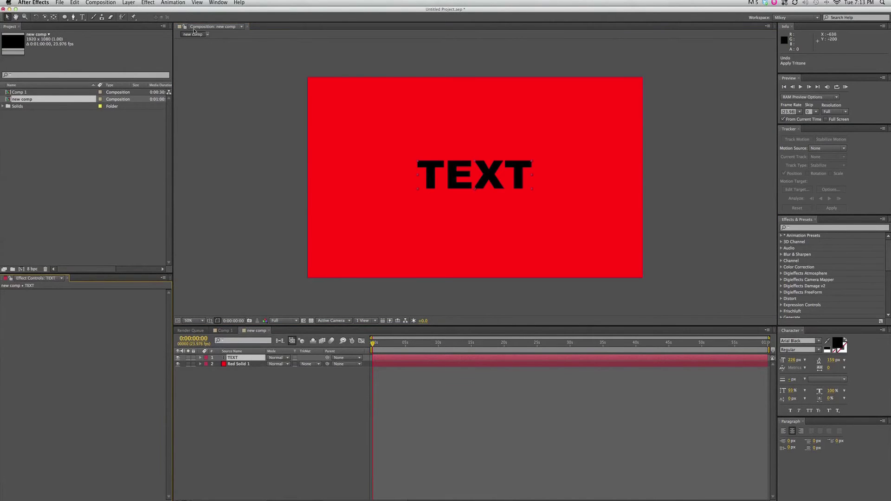
pyautogui.click(148, 2)
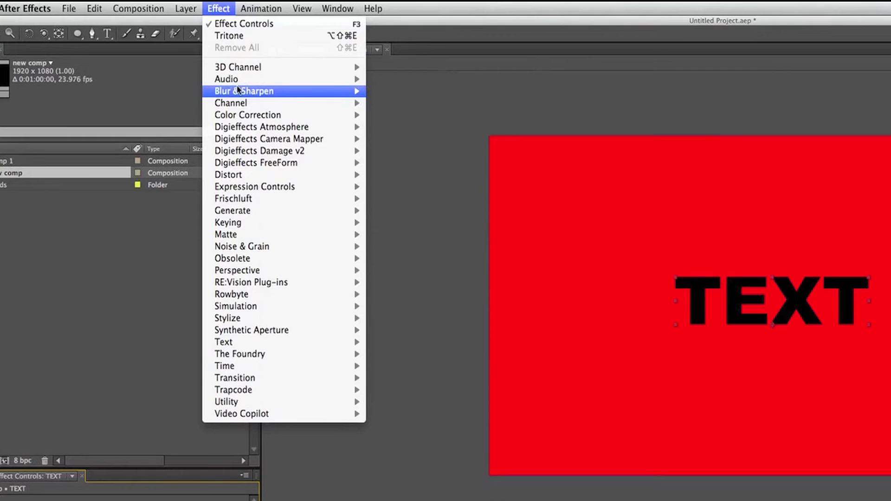
pyautogui.moveTo(160, 50)
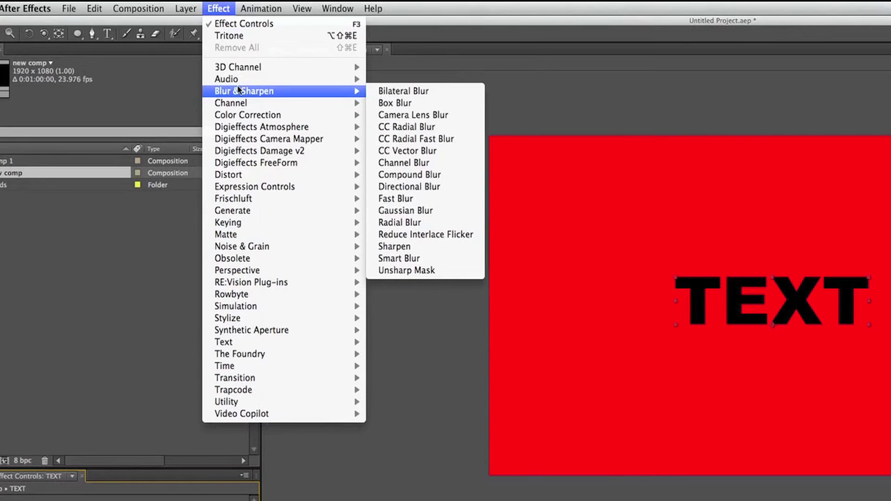
pyautogui.click(406, 200)
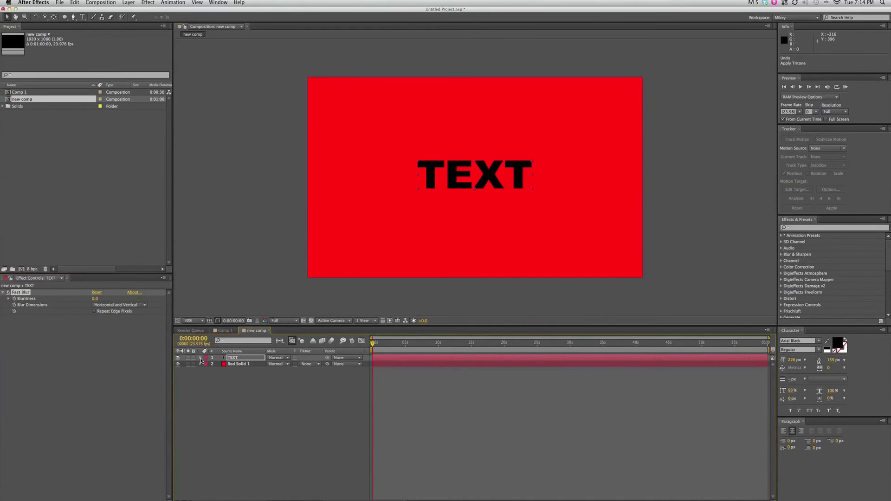
pyautogui.click(200, 358)
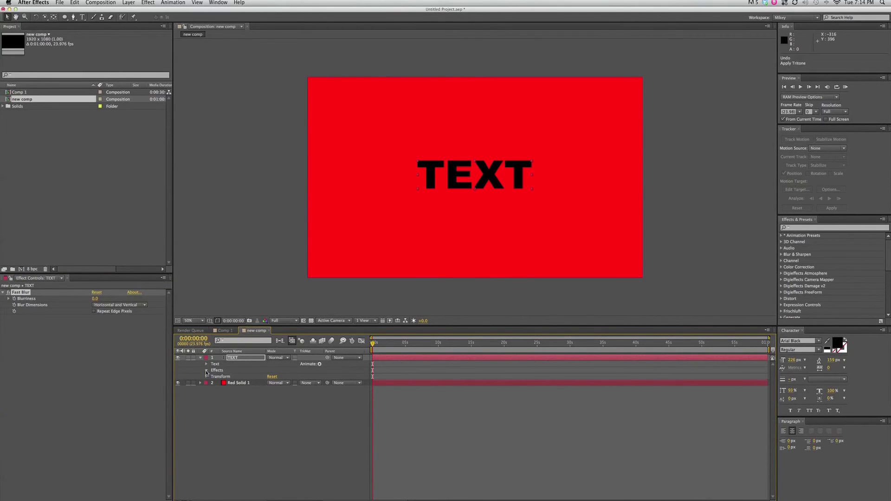
# Keyframe Fast Blur Blurriness at 0.0 on frame one and 50.0 near five seconds
pyautogui.click(206, 371)
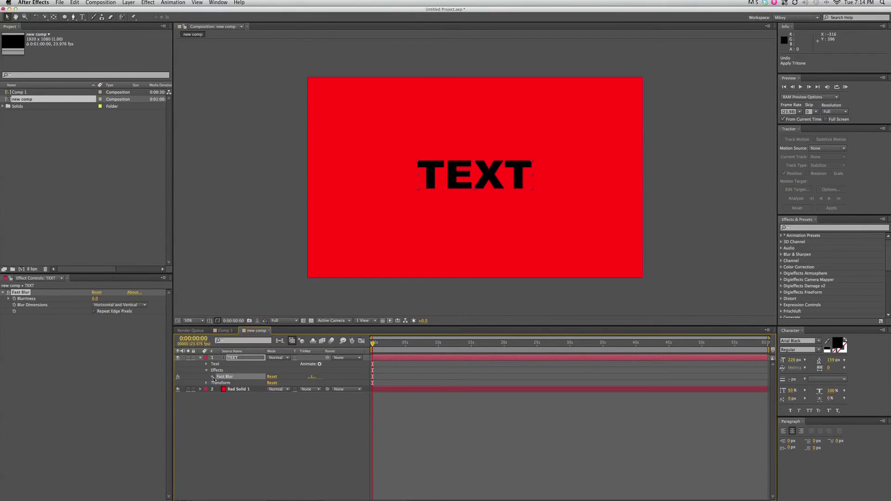
pyautogui.click(213, 377)
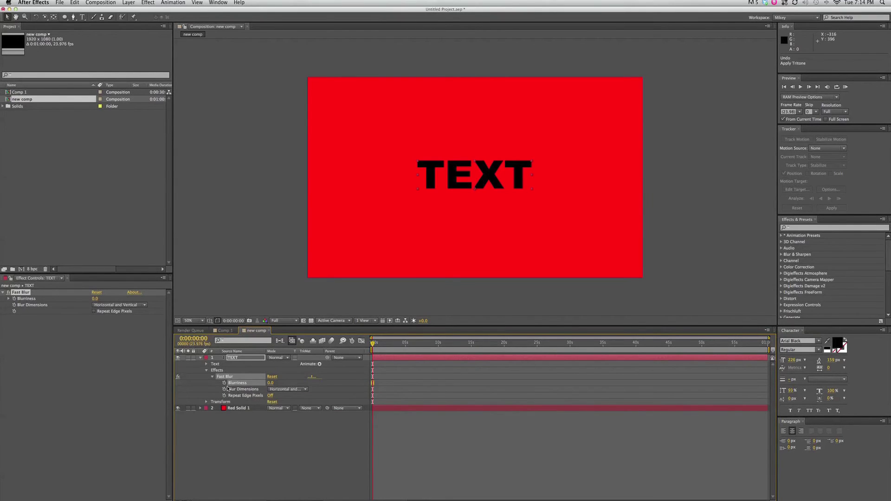
pyautogui.click(225, 384)
pyautogui.moveTo(373, 347); pyautogui.dragTo(405, 347)
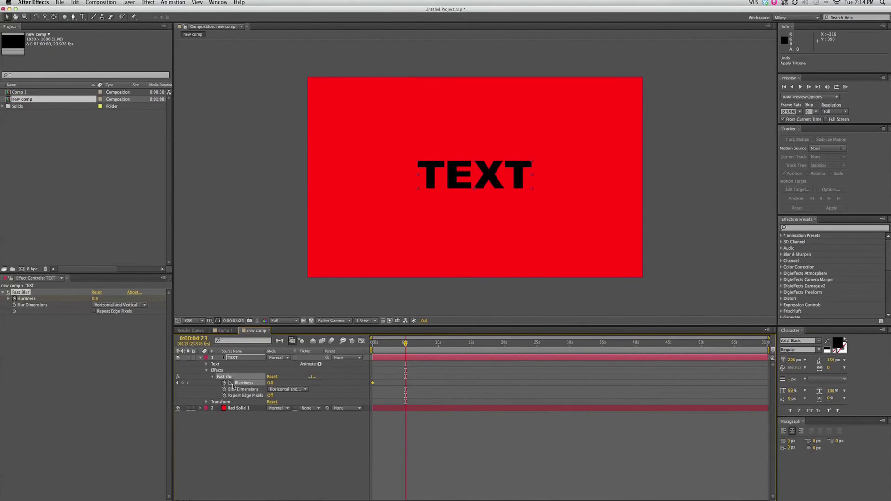
pyautogui.moveTo(271, 383); pyautogui.dragTo(288, 383)
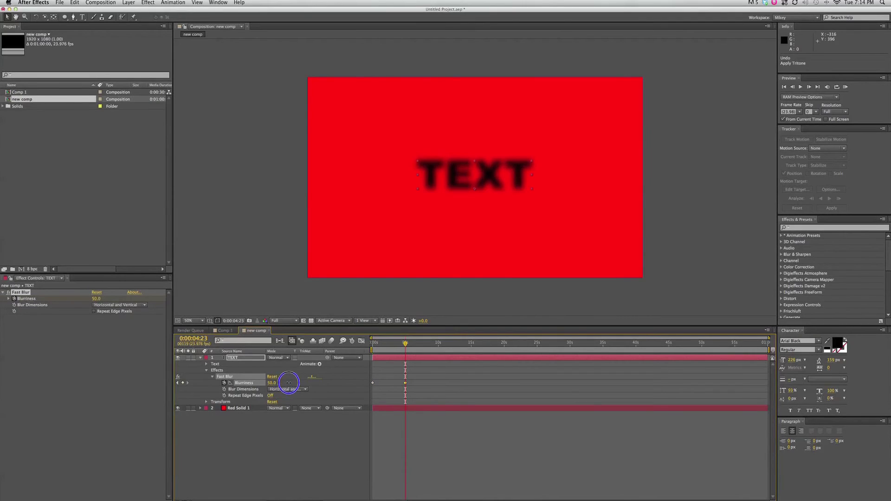
# Preview the blur animation from the start, then return to the first frame
pyautogui.moveTo(405, 343); pyautogui.dragTo(368, 347)
pyautogui.press('space')
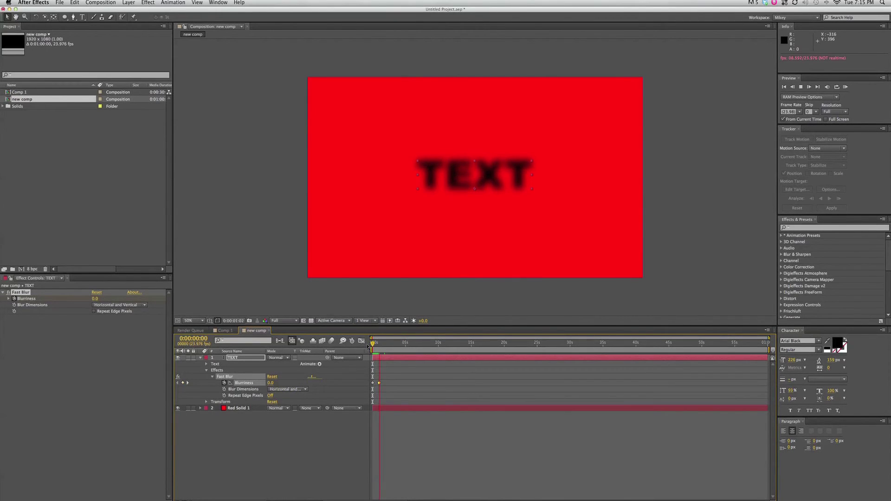
pyautogui.click(381, 344)
pyautogui.moveTo(381, 344); pyautogui.dragTo(369, 346)
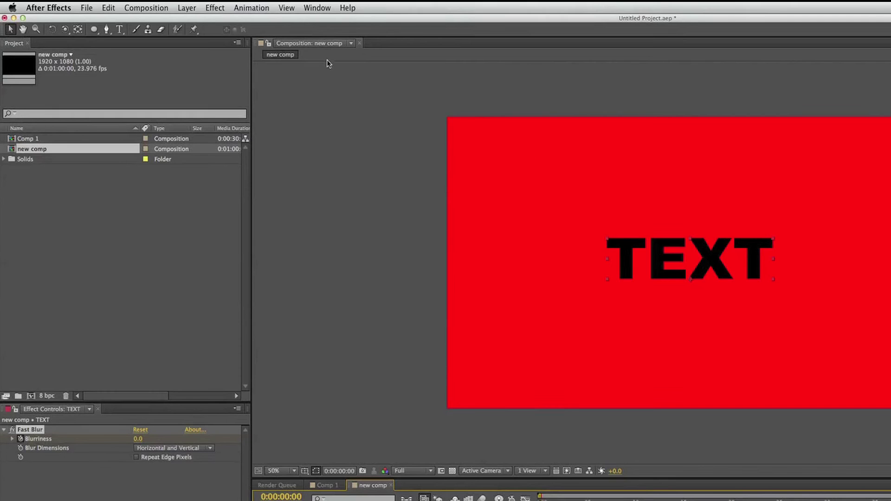
# Choose Window > Workspace > Mikey to rearrange the panels
pyautogui.click(217, 3)
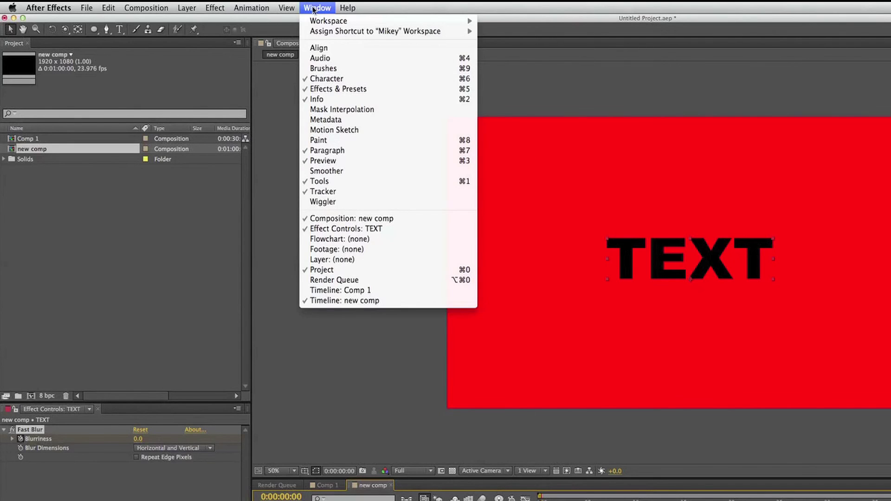
pyautogui.moveTo(315, 22)
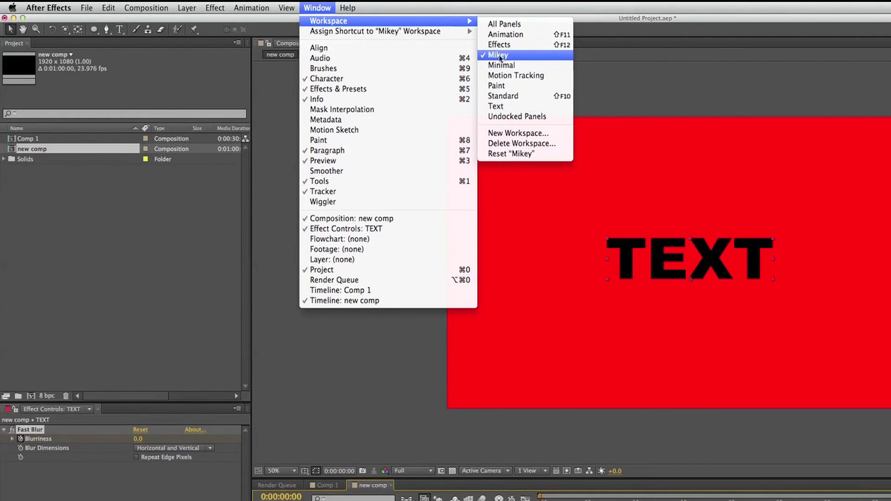
pyautogui.click(502, 55)
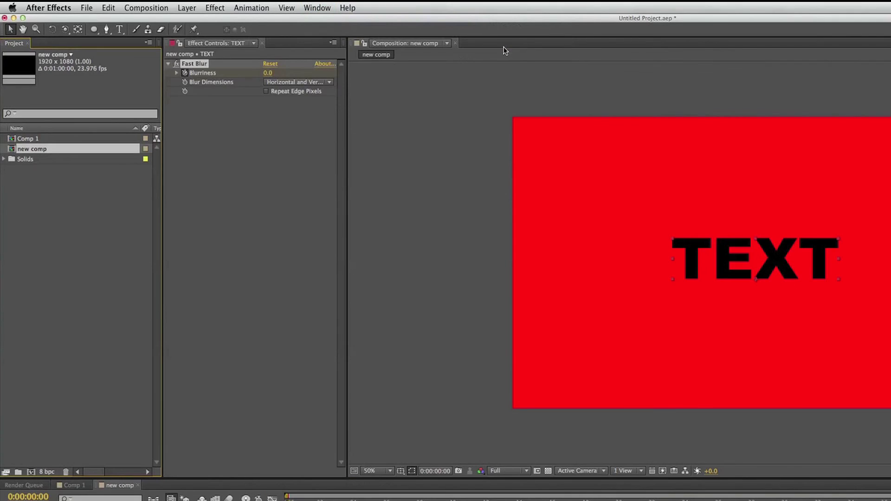